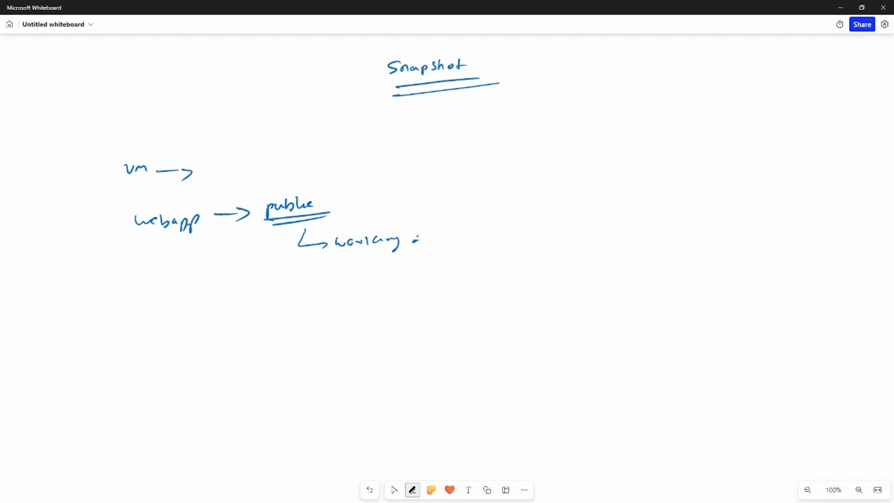
Handwrite an arrow leading to "v1" after the word "working"
{"action": "left_click_drag", "start_coordinate": [416, 238], "coordinate": [435, 239]}
{"action": "mouse_move", "coordinate": [436, 235]}
{"action": "left_mouse_down"}
{"action": "mouse_move", "coordinate": [442, 244]}
{"action": "mouse_move", "coordinate": [447, 234]}
{"action": "left_mouse_up"}
{"action": "left_click_drag", "start_coordinate": [455, 230], "coordinate": [454, 243]}
Handwrite a second branch below the first one: an arrow to an underlined "public", leading to "issues → v2"
{"action": "mouse_move", "coordinate": [225, 293]}
{"action": "left_mouse_down"}
{"action": "mouse_move", "coordinate": [260, 292]}
{"action": "mouse_move", "coordinate": [251, 300]}
{"action": "mouse_move", "coordinate": [321, 289]}
{"action": "left_mouse_up"}
{"action": "mouse_move", "coordinate": [269, 306]}
{"action": "left_mouse_down"}
{"action": "mouse_move", "coordinate": [323, 301]}
{"action": "mouse_move", "coordinate": [313, 328]}
{"action": "mouse_move", "coordinate": [396, 318]}
{"action": "left_mouse_up"}
{"action": "mouse_move", "coordinate": [400, 312]}
{"action": "left_mouse_down"}
{"action": "mouse_move", "coordinate": [402, 322]}
{"action": "mouse_move", "coordinate": [423, 313]}
{"action": "left_mouse_up"}
{"action": "left_click_drag", "start_coordinate": [427, 312], "coordinate": [438, 317]}
{"action": "left_click", "coordinate": [394, 490]}
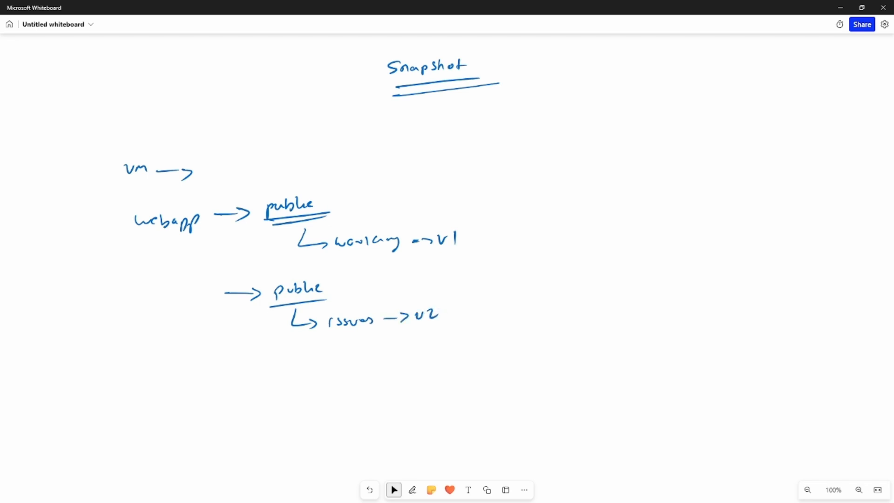
Draw a double underline beneath the word "issues"
{"action": "left_click", "coordinate": [412, 490]}
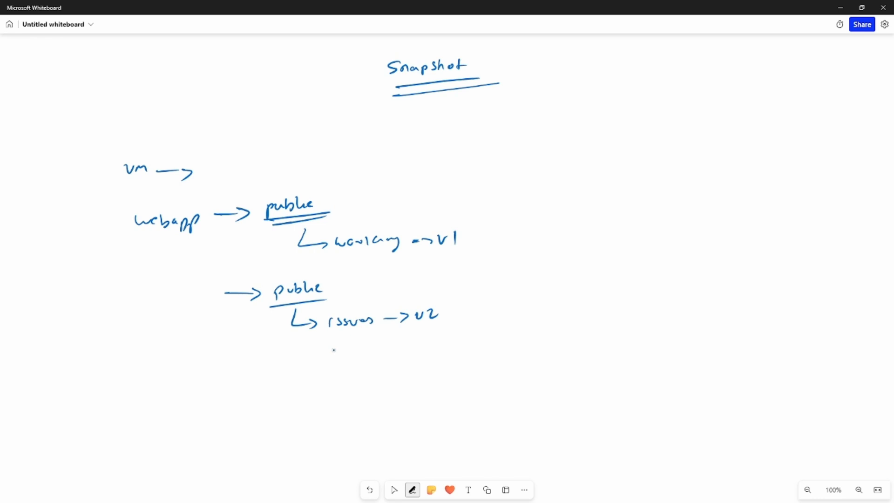
{"action": "left_click_drag", "start_coordinate": [329, 334], "coordinate": [372, 332]}
{"action": "left_click_drag", "start_coordinate": [331, 338], "coordinate": [372, 335]}
{"action": "left_click", "coordinate": [393, 490]}
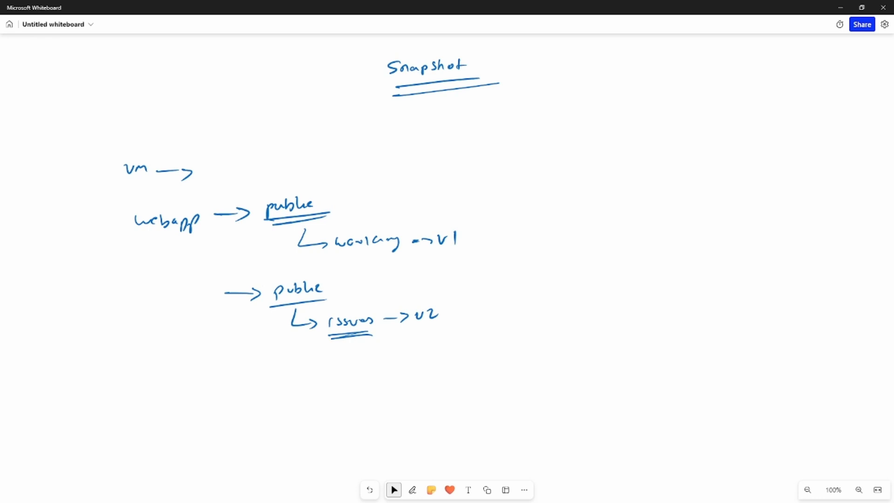
Reinforce the beginning of both underlines beneath the "Snapshot" title
{"action": "left_click", "coordinate": [412, 490]}
{"action": "left_click", "coordinate": [394, 490]}
{"action": "mouse_move", "coordinate": [386, 86]}
{"action": "left_mouse_down"}
{"action": "mouse_move", "coordinate": [409, 84]}
{"action": "mouse_move", "coordinate": [410, 96]}
{"action": "left_mouse_up"}
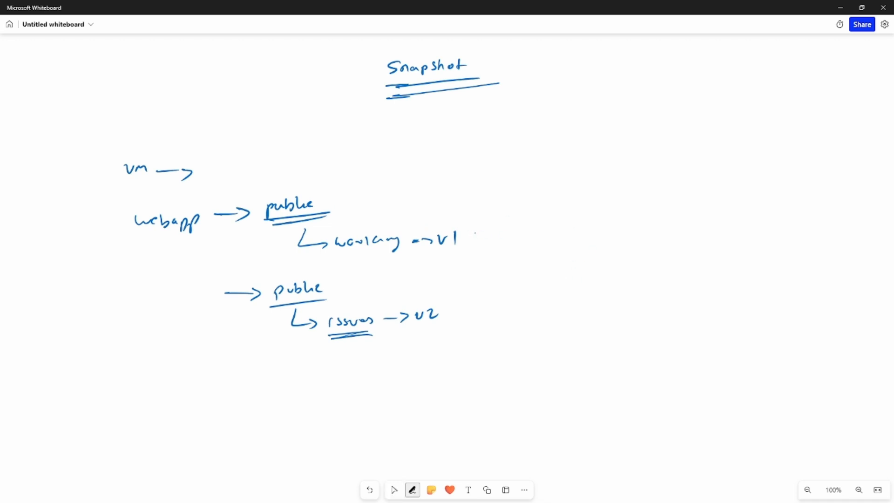
Handwrite "→ Snapshot → Restore point" after "v1" on the working branch
{"action": "left_click_drag", "start_coordinate": [475, 233], "coordinate": [512, 233]}
{"action": "mouse_move", "coordinate": [519, 227]}
{"action": "left_mouse_down"}
{"action": "mouse_move", "coordinate": [522, 235]}
{"action": "mouse_move", "coordinate": [601, 230]}
{"action": "mouse_move", "coordinate": [620, 219]}
{"action": "left_mouse_up"}
{"action": "mouse_move", "coordinate": [620, 221]}
{"action": "left_mouse_down"}
{"action": "mouse_move", "coordinate": [620, 229]}
{"action": "mouse_move", "coordinate": [694, 217]}
{"action": "left_mouse_up"}
{"action": "left_click_drag", "start_coordinate": [699, 215], "coordinate": [713, 217]}
{"action": "left_click_drag", "start_coordinate": [716, 210], "coordinate": [736, 209]}
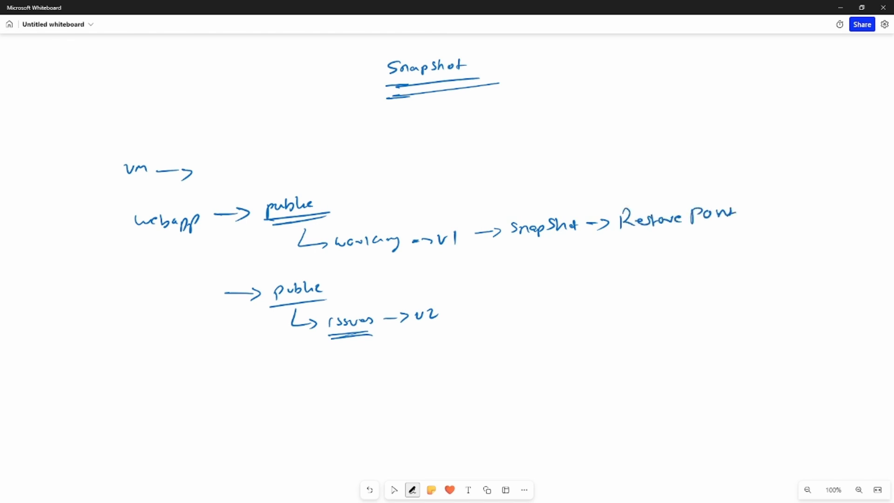
Emphasise the underline of "issues" and draw a curved arrow from "v2" up to the handwritten "Snapshot" beside "v1"
{"action": "left_click_drag", "start_coordinate": [320, 339], "coordinate": [376, 333]}
{"action": "key", "text": "Escape"}
{"action": "mouse_move", "coordinate": [472, 310]}
{"action": "left_mouse_down"}
{"action": "mouse_move", "coordinate": [561, 283]}
{"action": "mouse_move", "coordinate": [549, 252]}
{"action": "mouse_move", "coordinate": [561, 254]}
{"action": "left_mouse_up"}
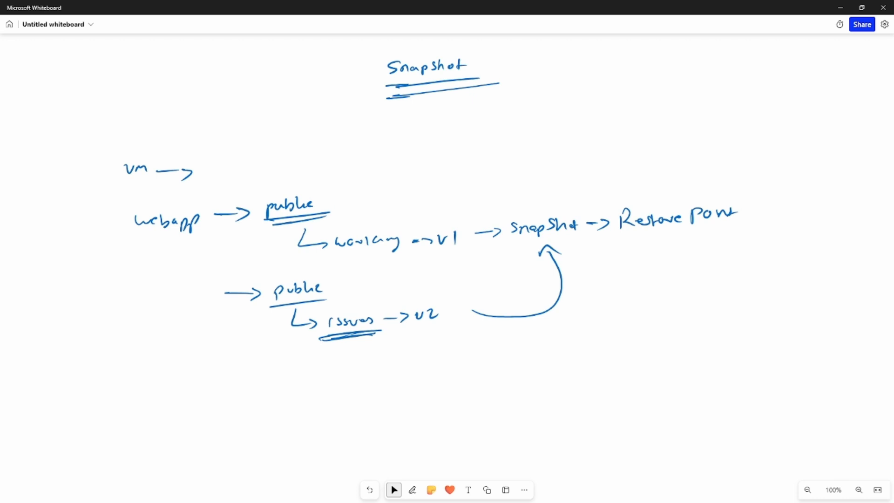
Switch to the vSphere Client and start taking a snapshot of the MKT-DRS virtual machine
{"action": "key", "text": "alt+Tab"}
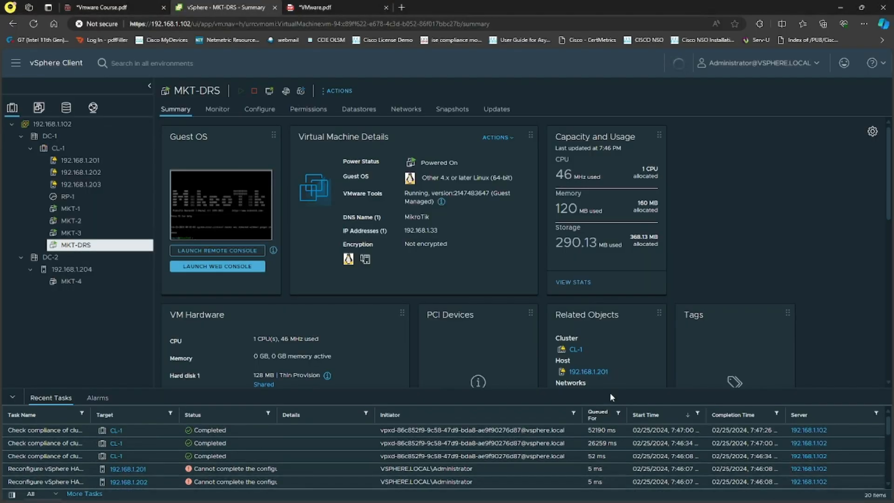
{"action": "right_click", "coordinate": [76, 246]}
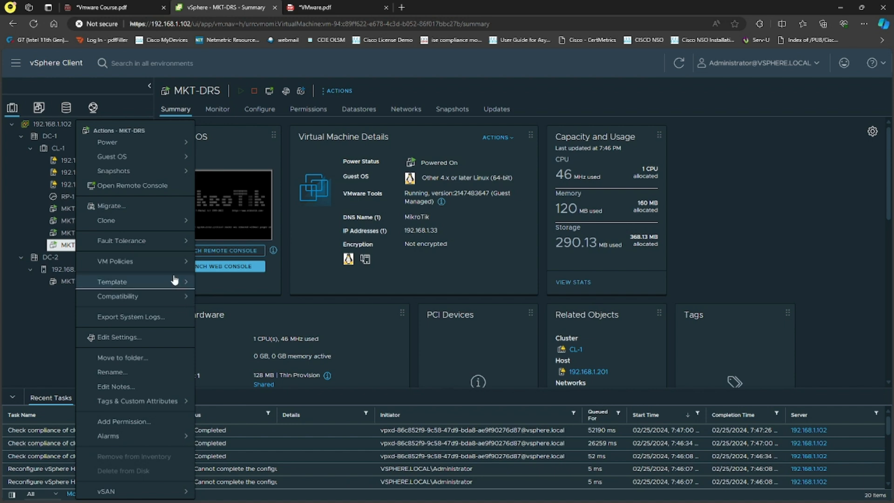
{"action": "left_click", "coordinate": [181, 174]}
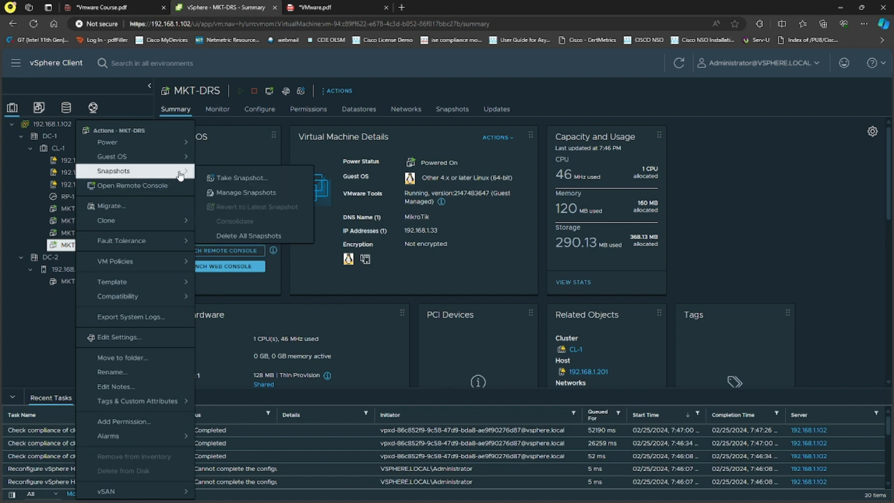
{"action": "left_click", "coordinate": [248, 179]}
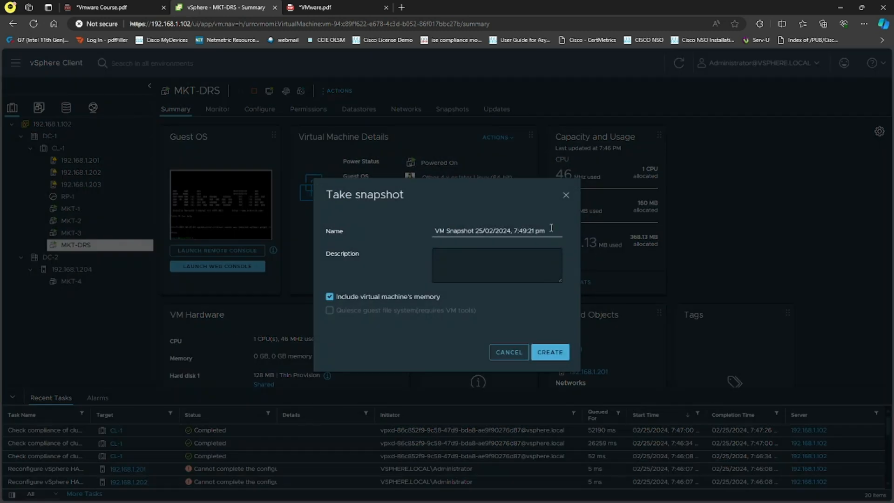
Replace "VM Snapshot" in the snapshot name with "MKT-DSR-1", keeping the date and time
{"action": "left_click_drag", "start_coordinate": [549, 231], "coordinate": [443, 235]}
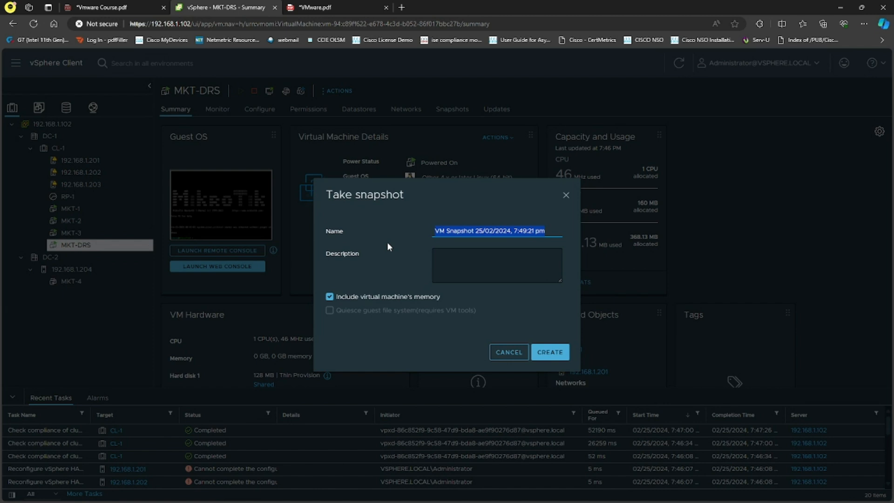
{"action": "left_click", "coordinate": [476, 230]}
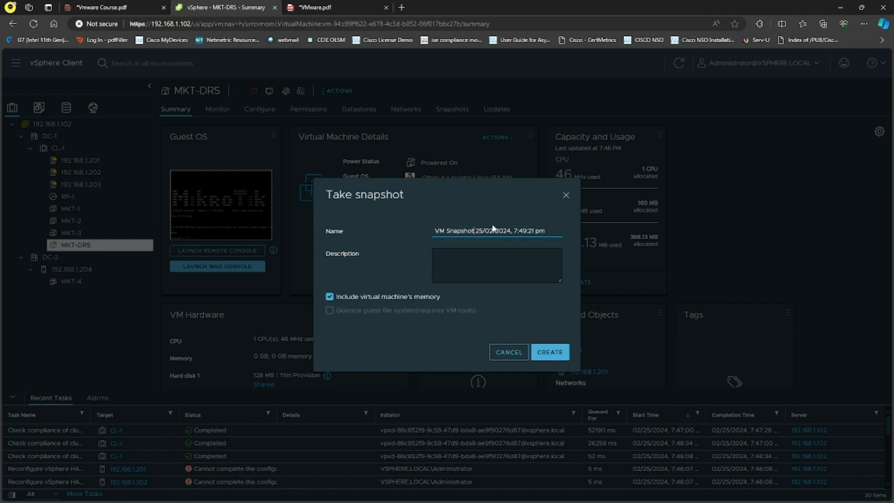
{"action": "key", "text": "BackSpace"}
{"action": "key", "text": "BackSpace"}
{"action": "key", "text": "BackSpace"}
{"action": "key", "text": "BackSpace"}
{"action": "key", "text": "BackSpace"}
{"action": "key", "text": "BackSpace"}
{"action": "key", "text": "BackSpace"}
{"action": "key", "text": "BackSpace"}
{"action": "key", "text": "BackSpace"}
{"action": "key", "text": "BackSpace"}
{"action": "key", "text": "BackSpace"}
{"action": "type", "text": "MKT-DSR-1"}
Create the snapshot with the virtual machine's memory included
{"action": "left_click", "coordinate": [330, 297]}
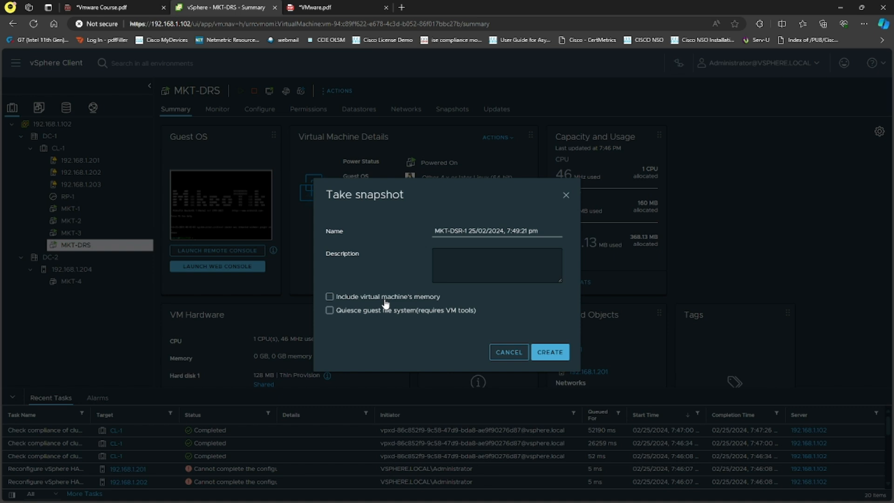
{"action": "left_click", "coordinate": [330, 299]}
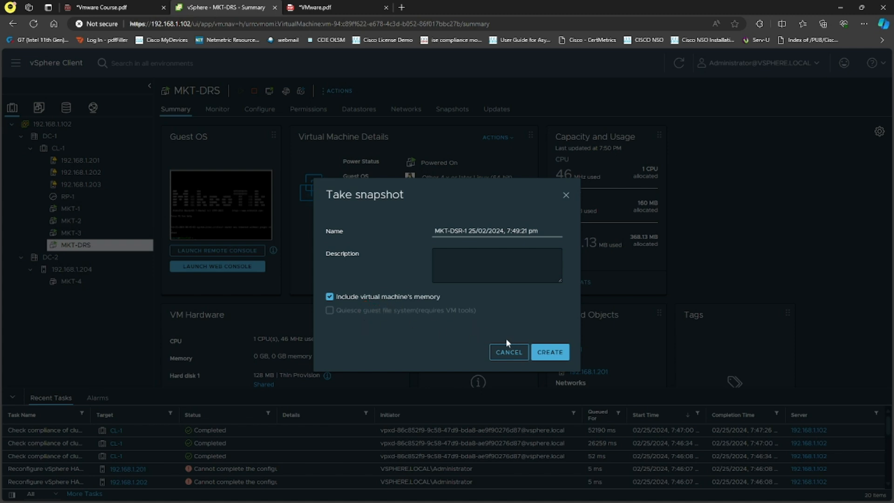
{"action": "left_click", "coordinate": [551, 353]}
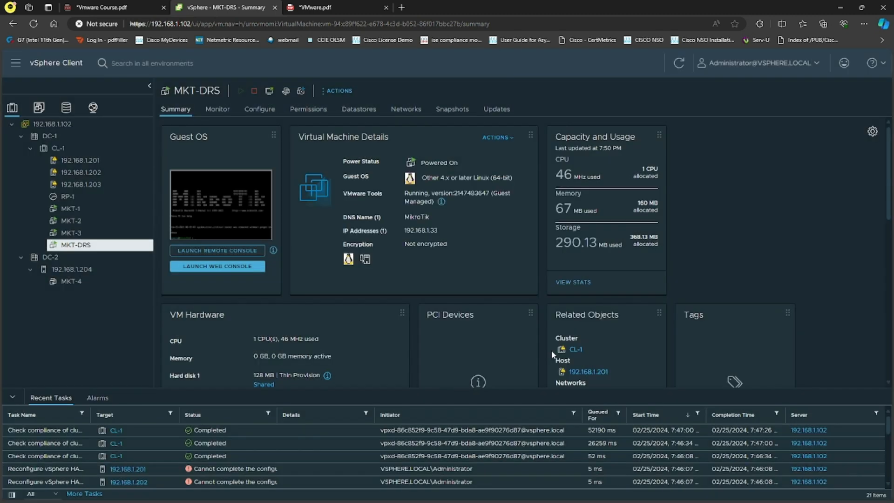
{"action": "left_click", "coordinate": [251, 445]}
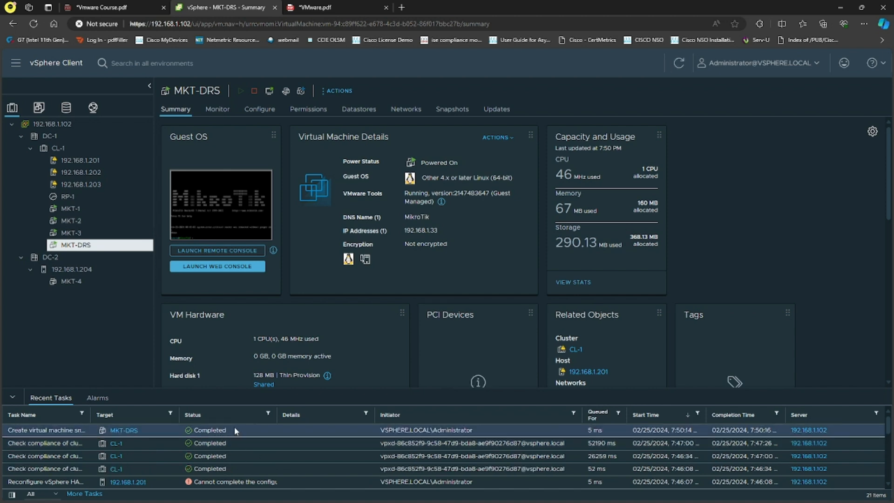
Open the snapshot management view of the MKT-DRS virtual machine
{"action": "right_click", "coordinate": [92, 245]}
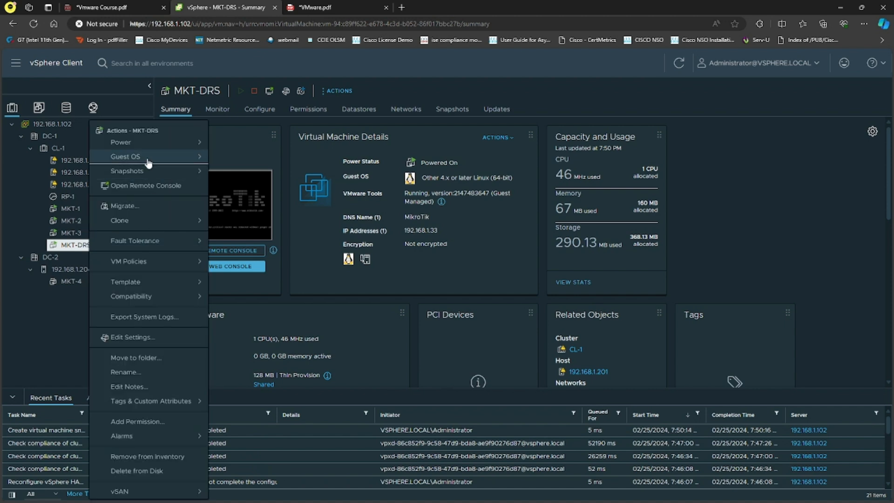
{"action": "mouse_move", "coordinate": [179, 171]}
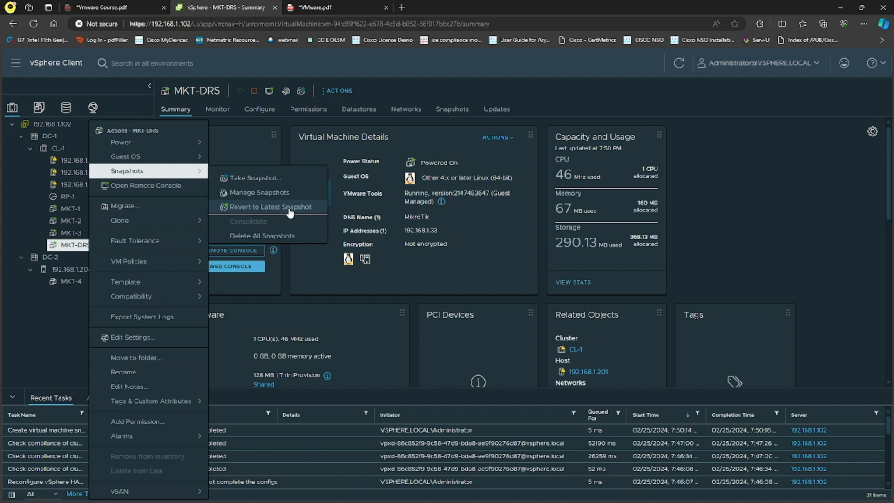
{"action": "left_click", "coordinate": [276, 192]}
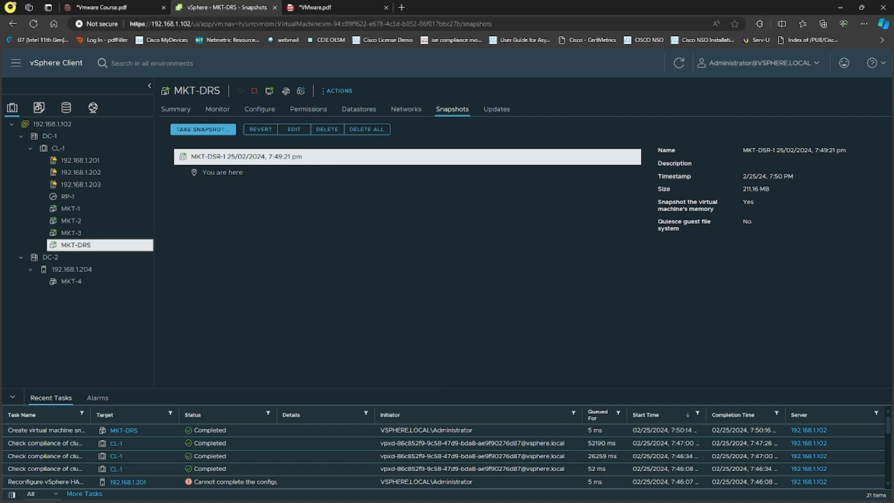
Switch to Microsoft Whiteboard and handwrite a circled 1 with its day number and "→ v1", plus a circled 2 with an arrow beneath it
{"action": "key", "text": "alt+Tab"}
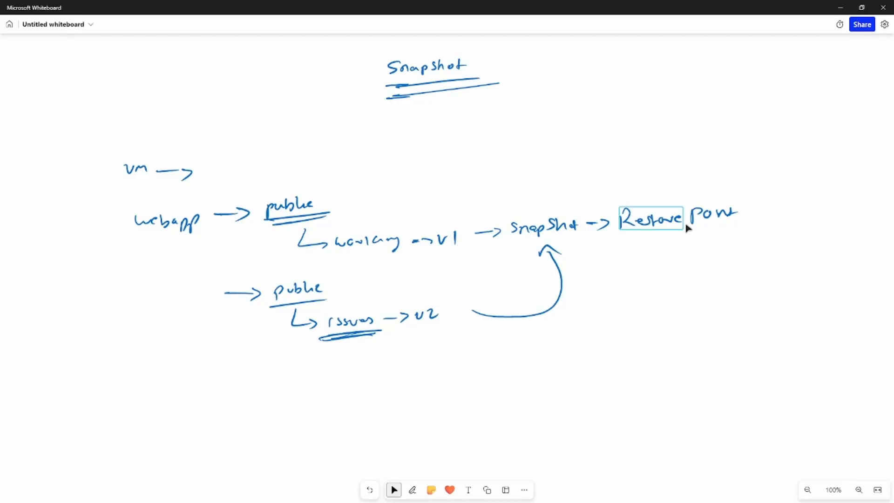
{"action": "key", "text": "alt+w"}
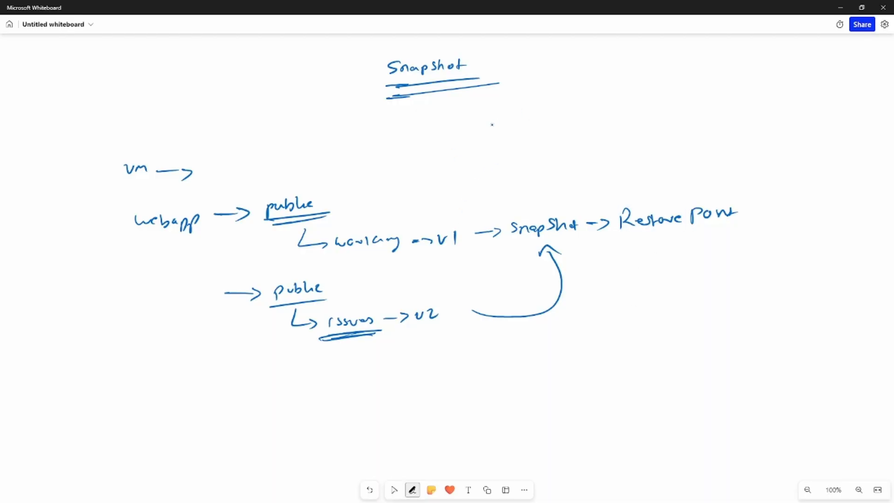
{"action": "mouse_move", "coordinate": [499, 116]}
{"action": "left_mouse_down"}
{"action": "mouse_move", "coordinate": [499, 133]}
{"action": "mouse_move", "coordinate": [499, 115]}
{"action": "mouse_move", "coordinate": [529, 120]}
{"action": "left_mouse_up"}
{"action": "mouse_move", "coordinate": [531, 117]}
{"action": "left_mouse_down"}
{"action": "mouse_move", "coordinate": [531, 124]}
{"action": "mouse_move", "coordinate": [555, 119]}
{"action": "left_mouse_up"}
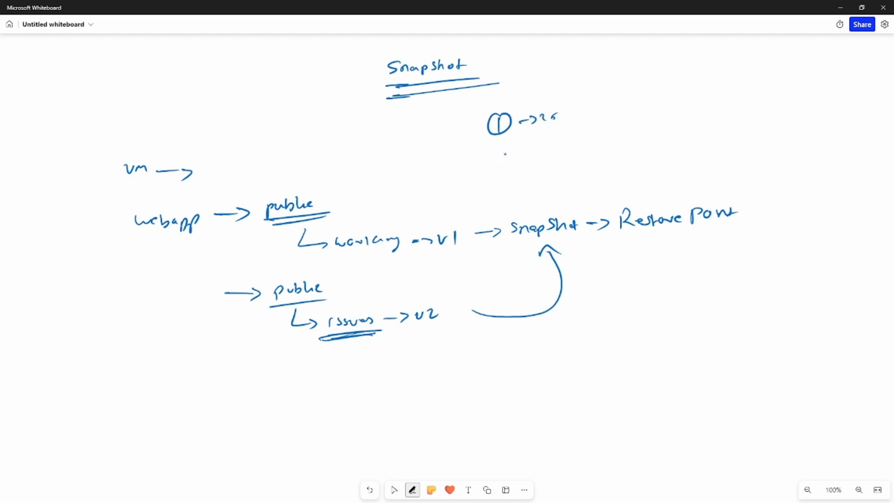
{"action": "left_click_drag", "start_coordinate": [502, 155], "coordinate": [508, 166]}
{"action": "mouse_move", "coordinate": [511, 152]}
{"action": "left_mouse_down"}
{"action": "mouse_move", "coordinate": [494, 158]}
{"action": "mouse_move", "coordinate": [512, 153]}
{"action": "left_mouse_up"}
{"action": "left_click_drag", "start_coordinate": [522, 159], "coordinate": [532, 161]}
{"action": "left_click_drag", "start_coordinate": [576, 112], "coordinate": [612, 108]}
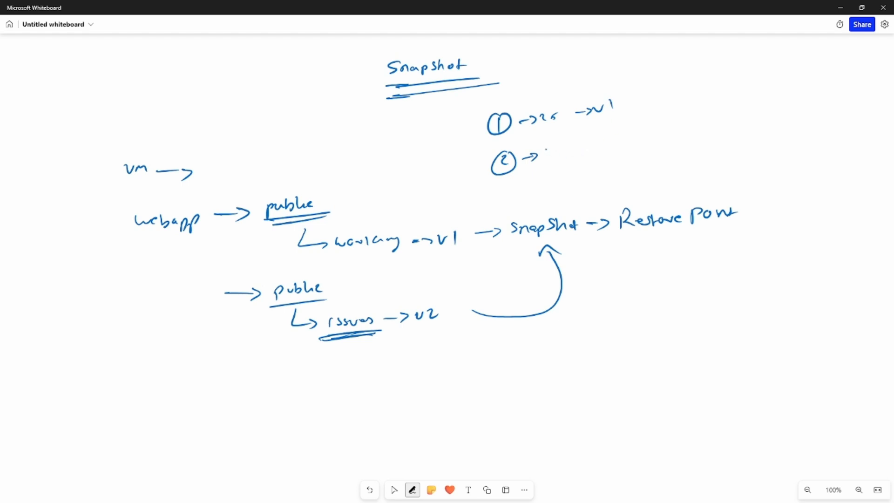
Complete the circled 2 entry with "27 → v2"
{"action": "left_click_drag", "start_coordinate": [545, 149], "coordinate": [552, 155]}
{"action": "left_click_drag", "start_coordinate": [555, 148], "coordinate": [566, 150]}
{"action": "left_click_drag", "start_coordinate": [576, 149], "coordinate": [585, 148]}
{"action": "left_click_drag", "start_coordinate": [588, 144], "coordinate": [595, 146]}
{"action": "left_click_drag", "start_coordinate": [612, 139], "coordinate": [620, 142]}
Handwrite a third entry below it: a circled 3 followed by "→ 29 → v3"
{"action": "mouse_move", "coordinate": [506, 198]}
{"action": "left_mouse_down"}
{"action": "mouse_move", "coordinate": [507, 208]}
{"action": "mouse_move", "coordinate": [508, 196]}
{"action": "mouse_move", "coordinate": [544, 200]}
{"action": "left_mouse_up"}
{"action": "mouse_move", "coordinate": [547, 196]}
{"action": "left_mouse_down"}
{"action": "mouse_move", "coordinate": [549, 203]}
{"action": "mouse_move", "coordinate": [636, 187]}
{"action": "left_mouse_up"}
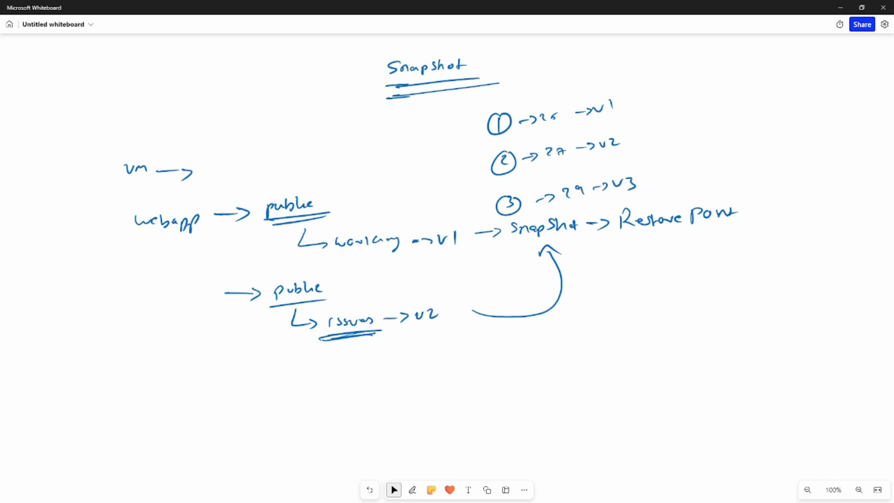
{"action": "mouse_move", "coordinate": [497, 218]}
{"action": "left_mouse_down"}
{"action": "mouse_move", "coordinate": [530, 212]}
{"action": "mouse_move", "coordinate": [495, 215]}
{"action": "left_mouse_up"}
Switch to the vSphere Client and take another MKT-DRS snapshot with memory included, replacing "VM Snapshot" in its name with "MKT-DRS-2"
{"action": "key", "text": "alt+Tab"}
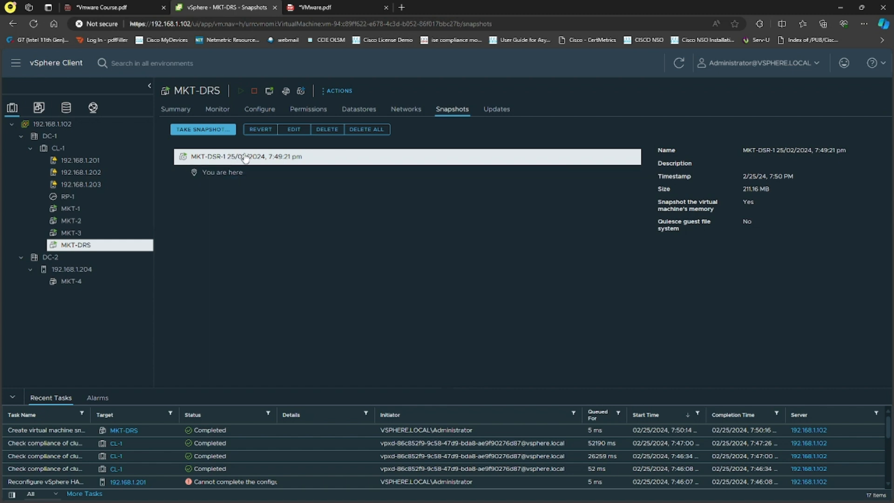
{"action": "left_click", "coordinate": [208, 130]}
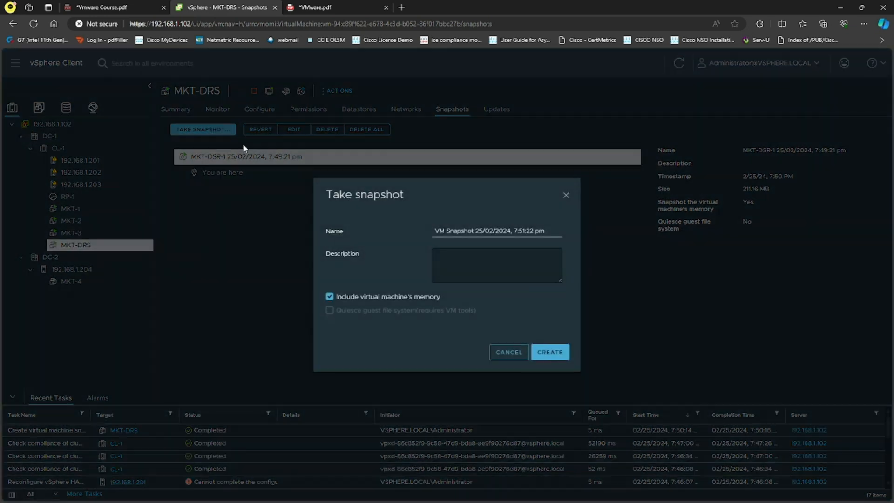
{"action": "left_click_drag", "start_coordinate": [474, 230], "coordinate": [451, 229]}
{"action": "type", "text": "MKT-DRS"}
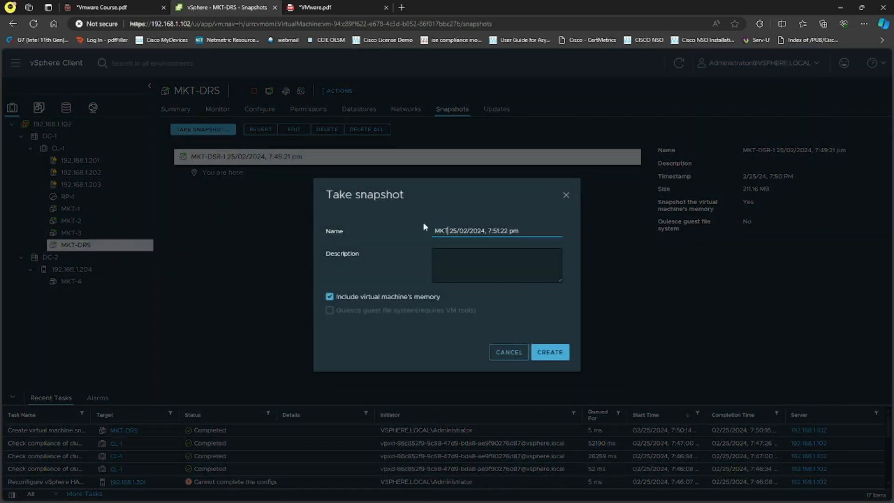
{"action": "type", "text": "-2"}
{"action": "left_click", "coordinate": [555, 353]}
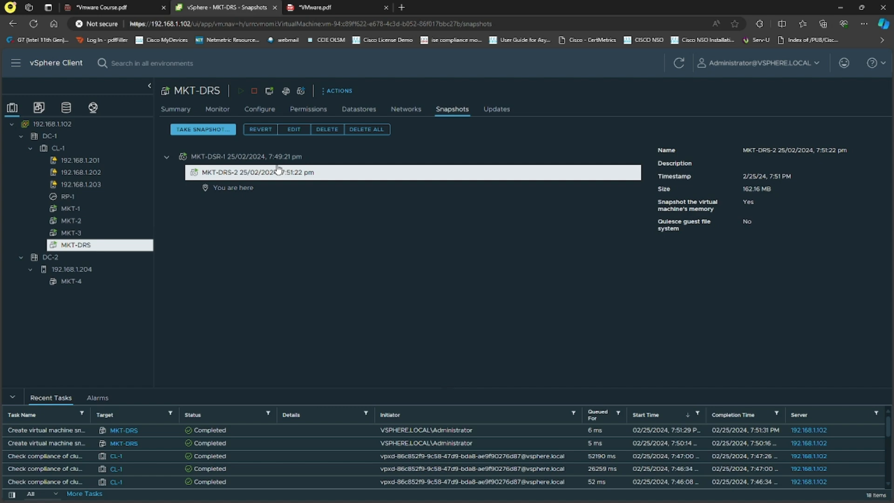
Delete the MKT-DRS-2 snapshot
{"action": "left_click", "coordinate": [328, 130]}
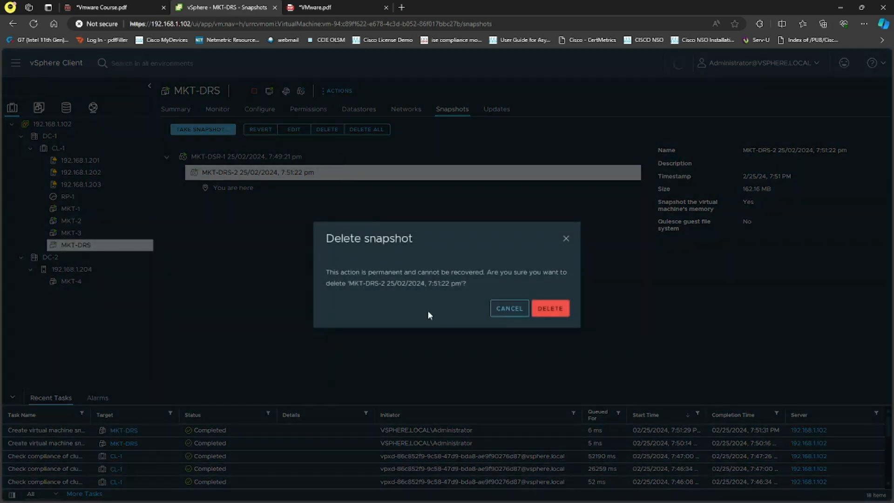
{"action": "left_click", "coordinate": [556, 312]}
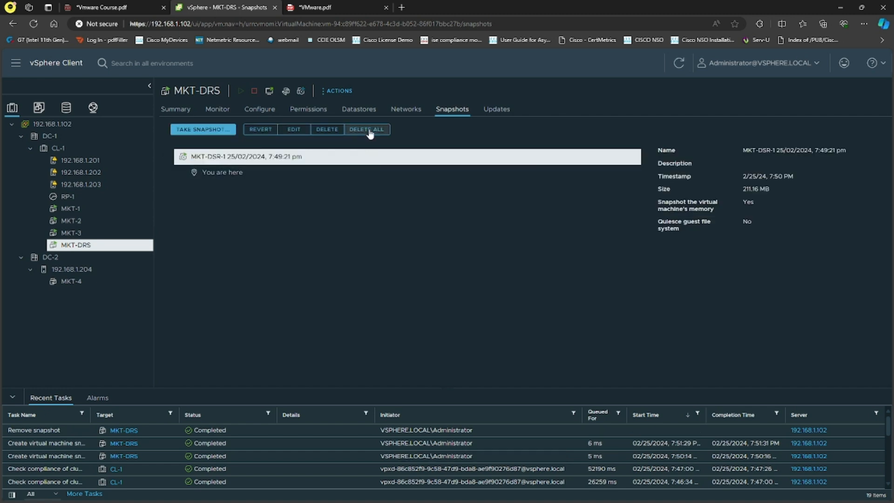
Examine the editable fields of the MKT-DSR-1 snapshot and the available MKT-DRS snapshot commands, and return to the virtual machine's summary
{"action": "left_click", "coordinate": [294, 129]}
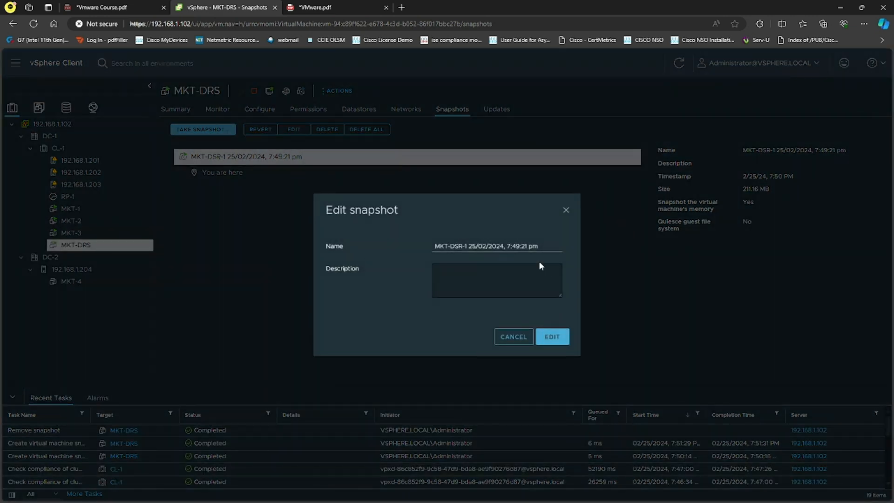
{"action": "left_click", "coordinate": [514, 342]}
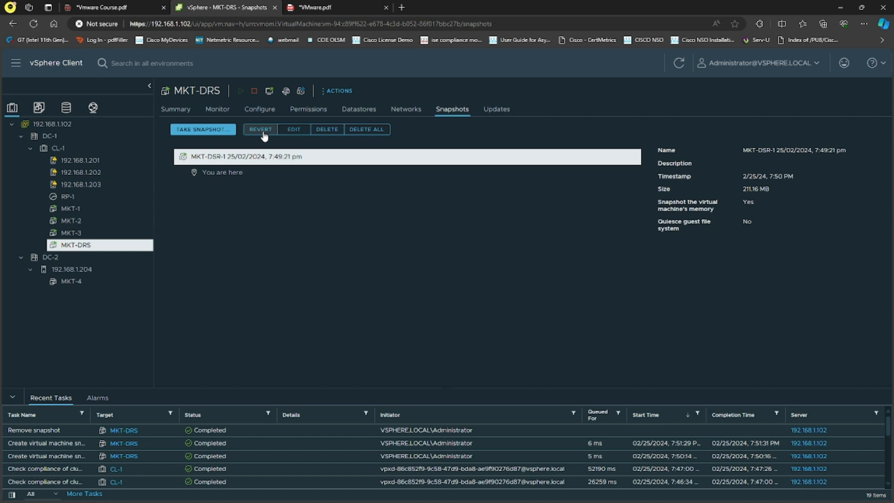
{"action": "right_click", "coordinate": [84, 246]}
{"action": "mouse_move", "coordinate": [163, 173]}
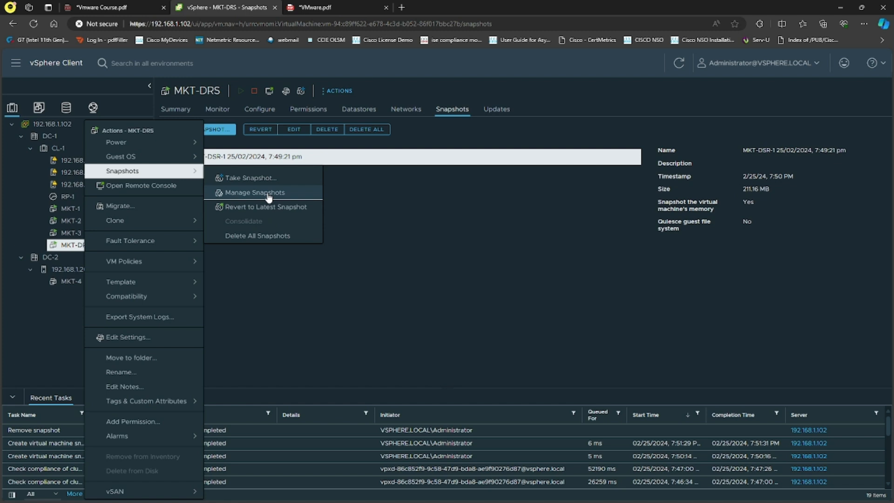
{"action": "left_click", "coordinate": [427, 213]}
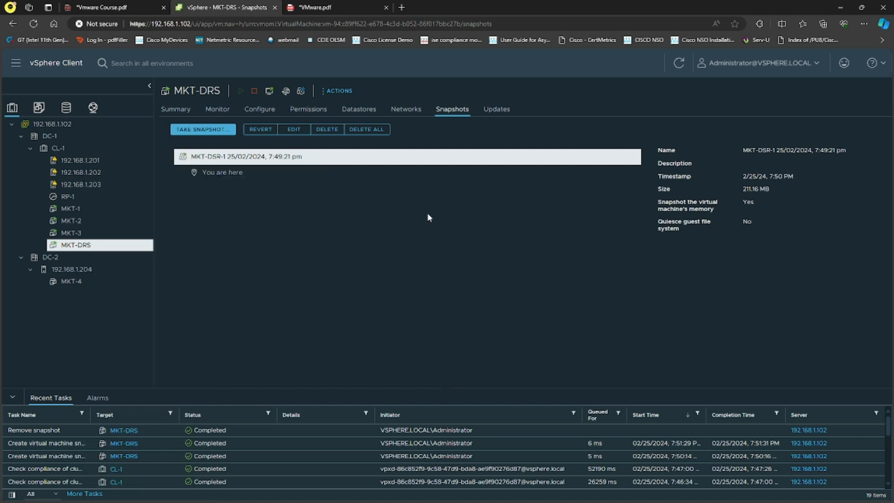
{"action": "left_click", "coordinate": [175, 110]}
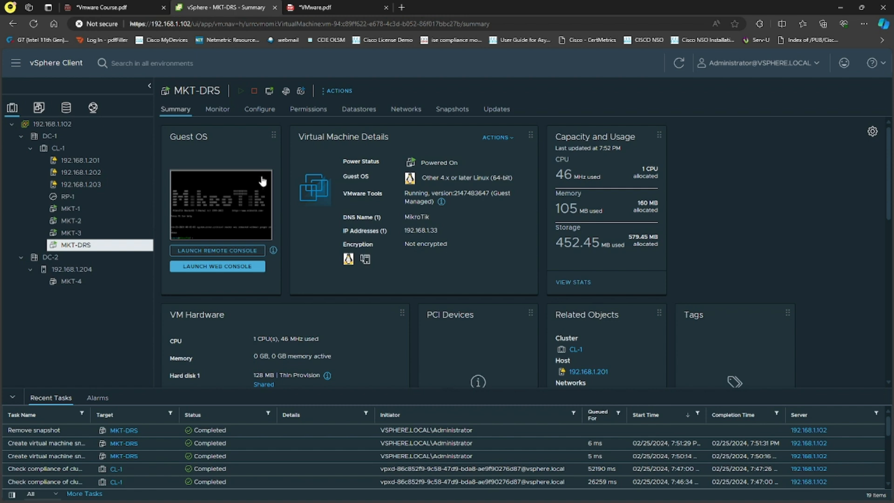